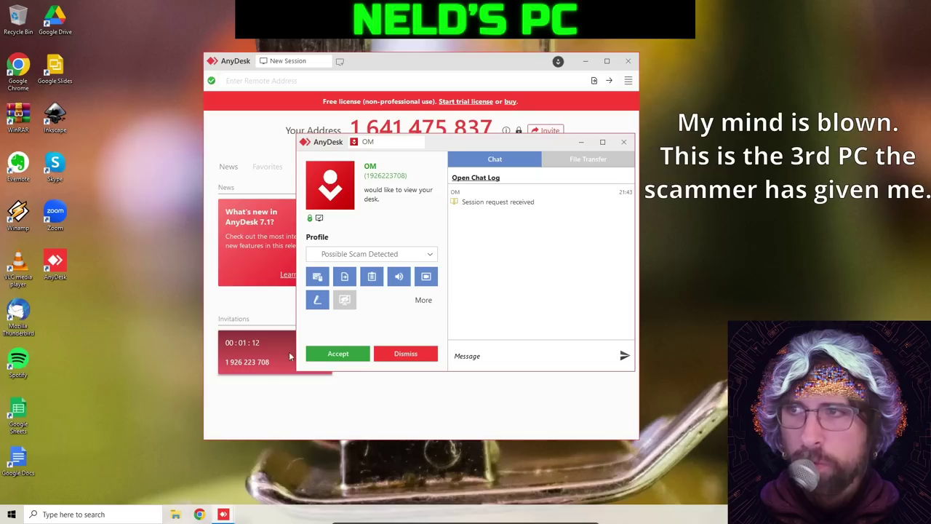
Step: Accept the incoming AnyDesk session request and look through the remote computer's Desktop folder
left_click(337, 353)
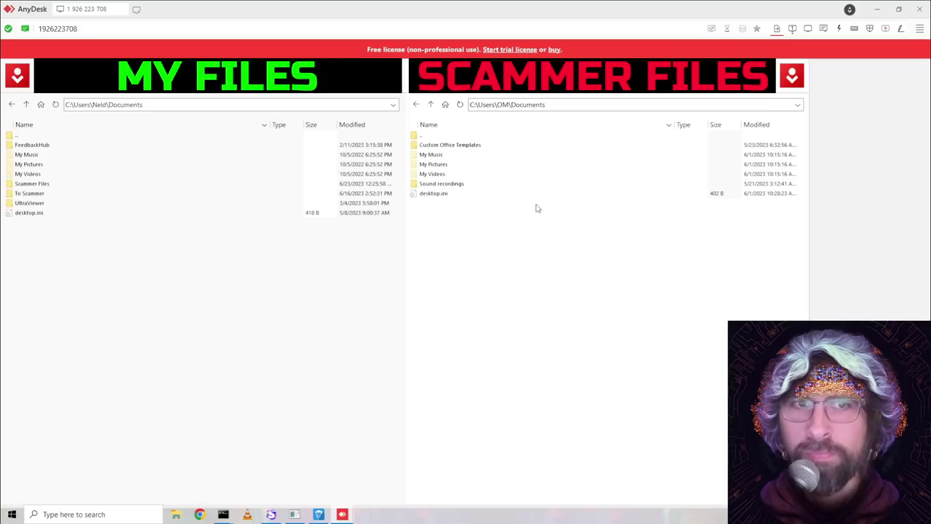
left_click(431, 104)
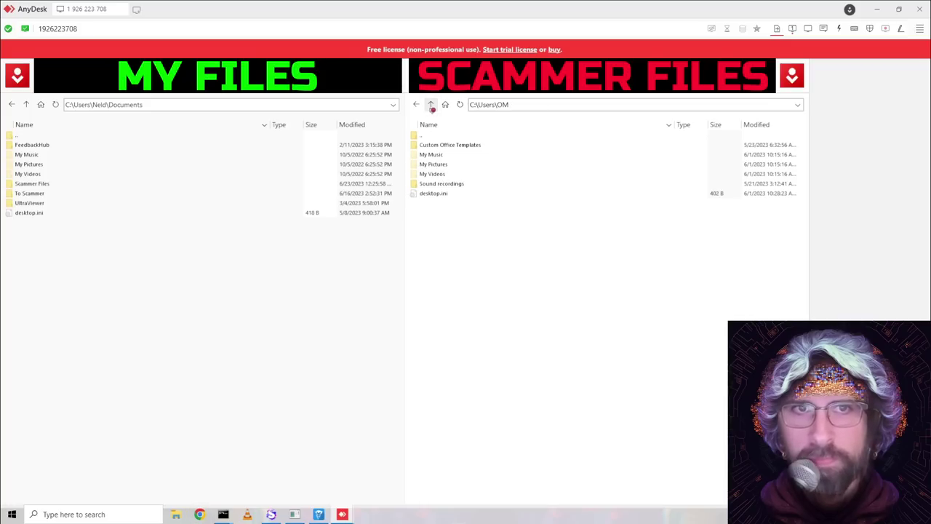
double_click(429, 203)
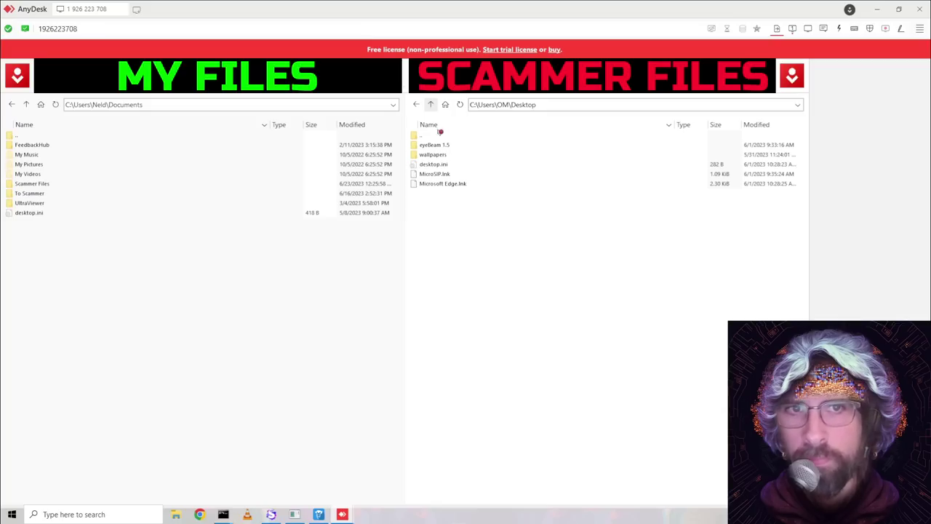
left_click(431, 104)
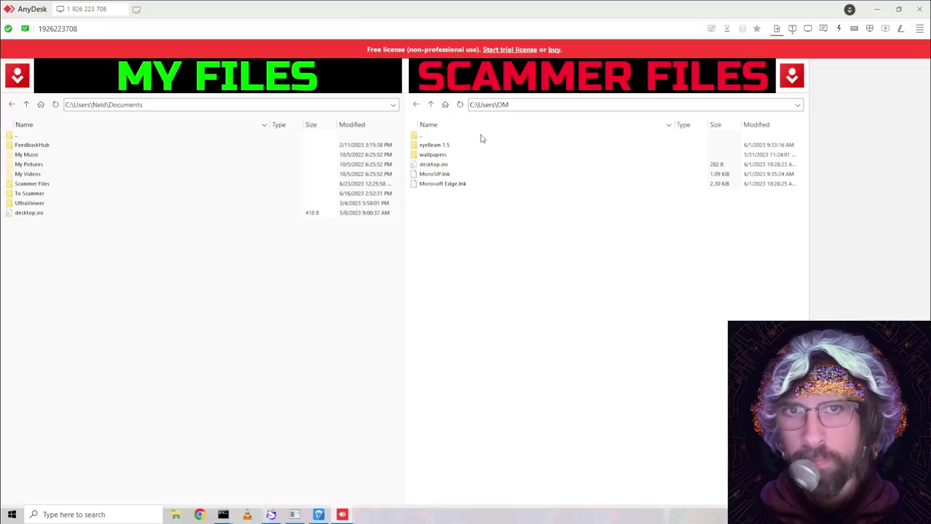
left_click(793, 28)
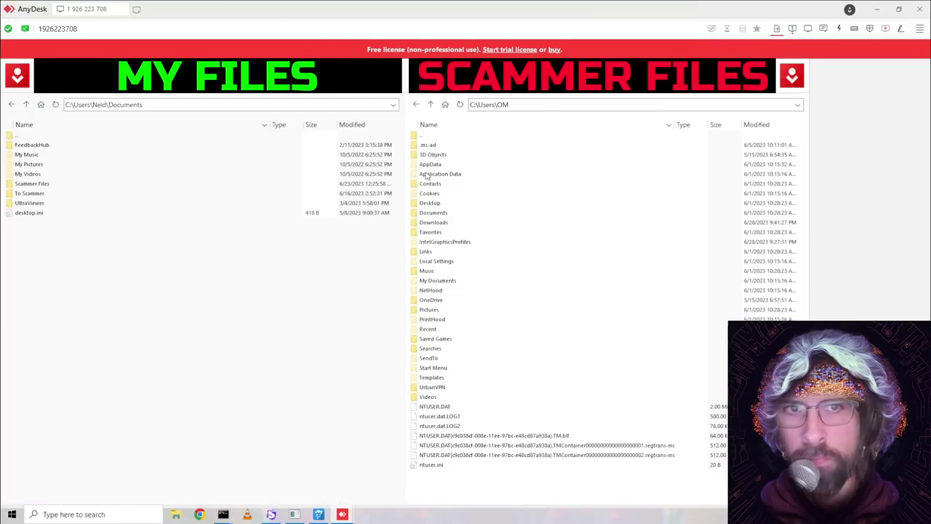
Step: Look through the remote Documents folder and its Sound recordings subfolder, and return to the remote user folder
double_click(430, 212)
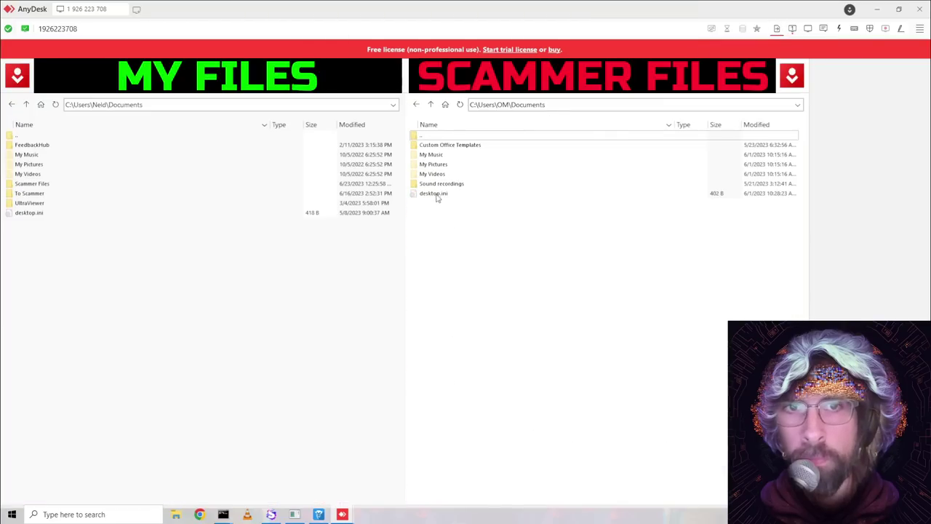
double_click(437, 184)
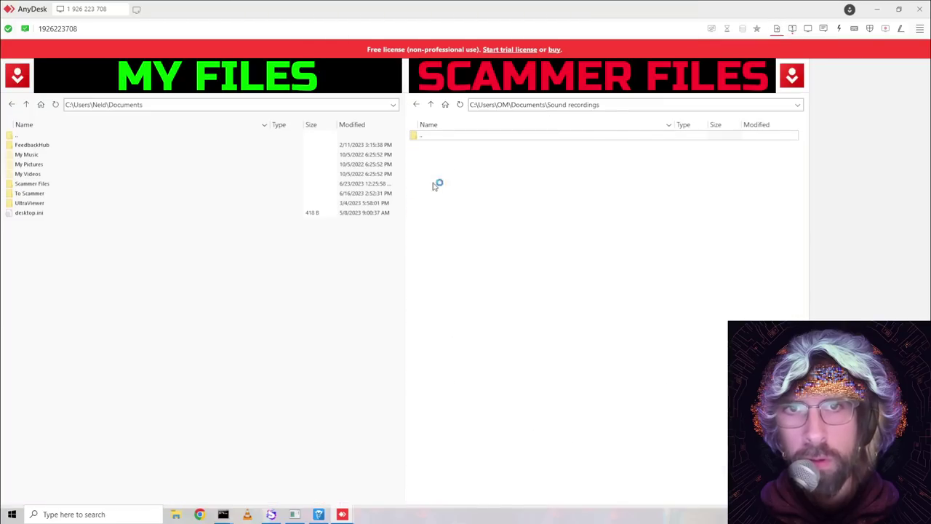
left_click(431, 104)
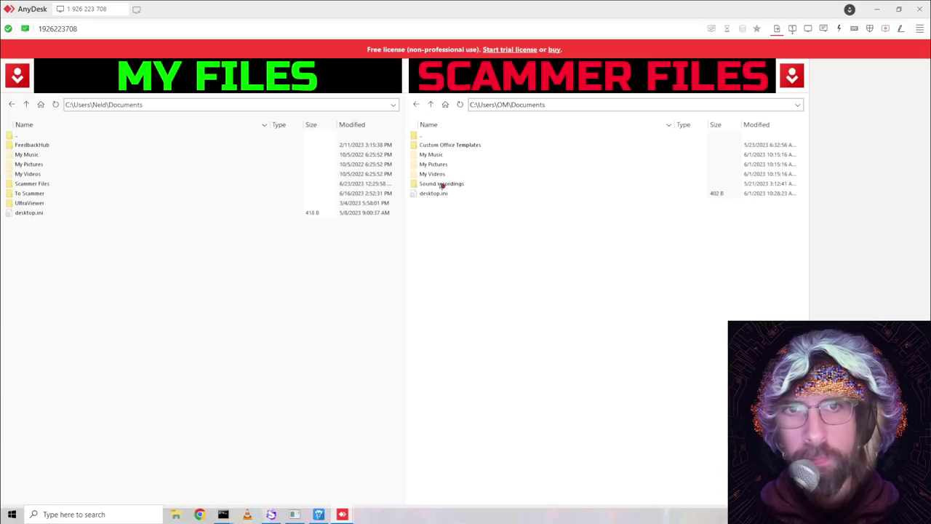
left_click(431, 104)
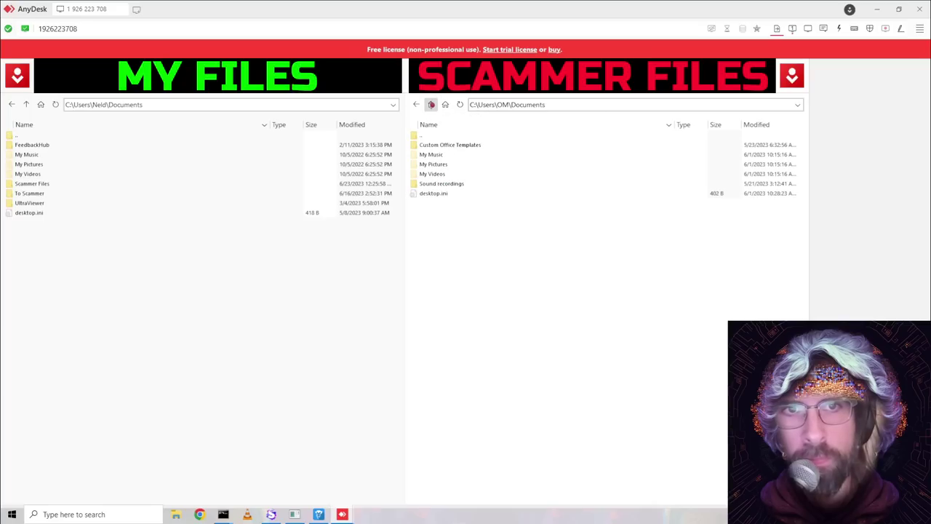
Step: Check the remote Downloads and OneDrive folders, ending with the remote Downloads folder open as the transfer destination
double_click(439, 222)
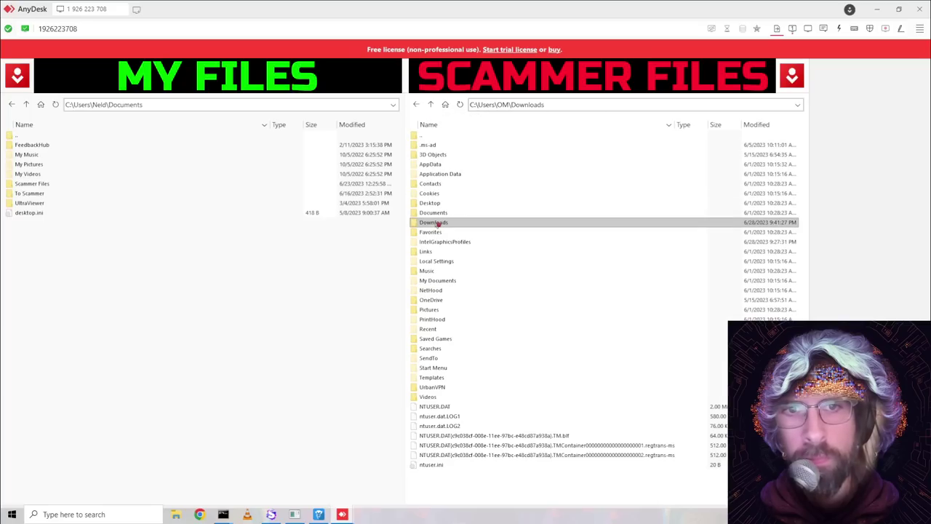
left_click(431, 104)
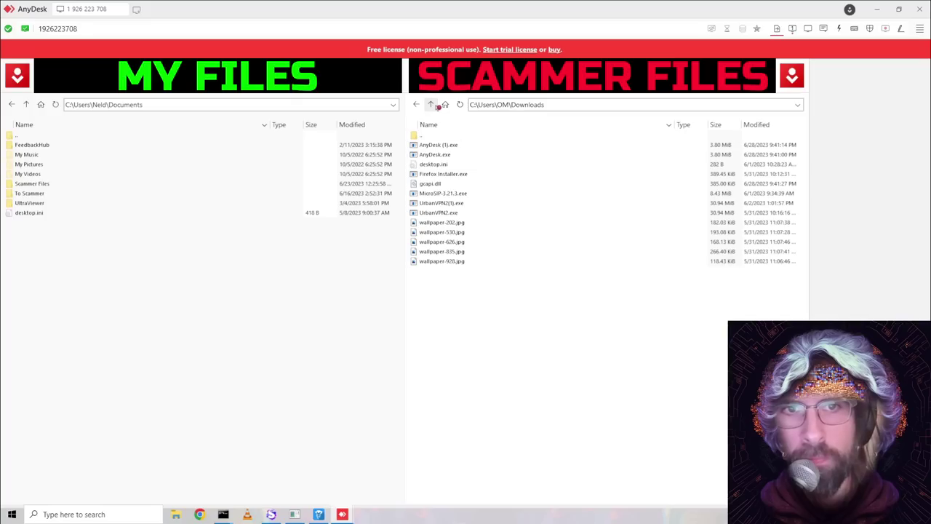
double_click(430, 300)
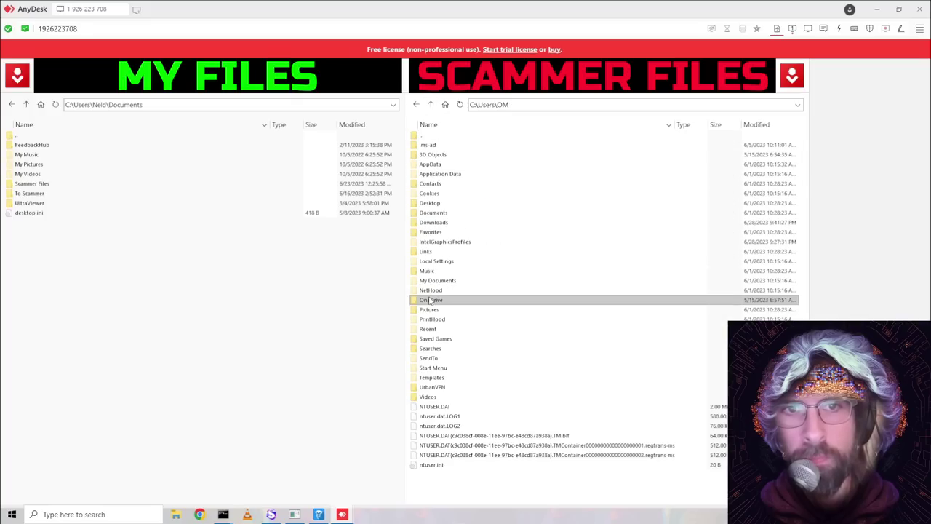
left_click(431, 104)
double_click(438, 222)
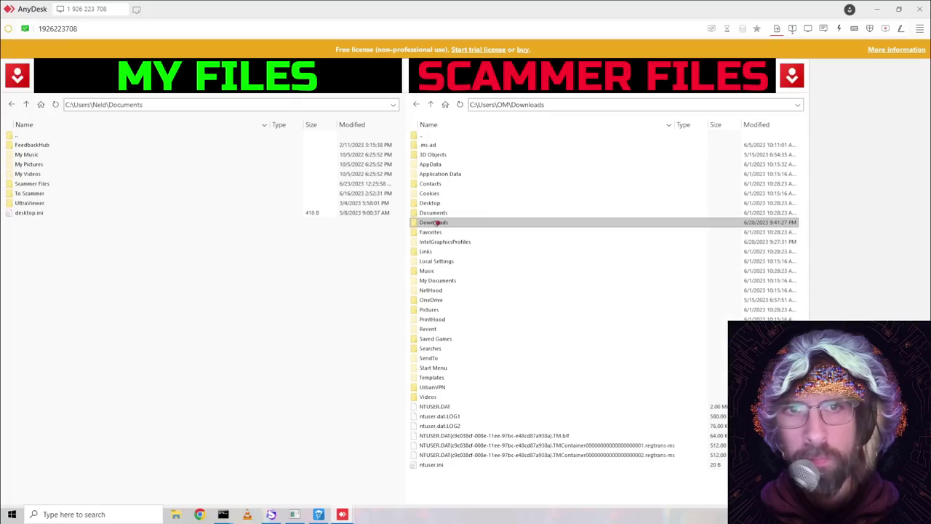
Step: Upload Uni.bat from the local Desktop folder to the remote Downloads folder
left_click(26, 104)
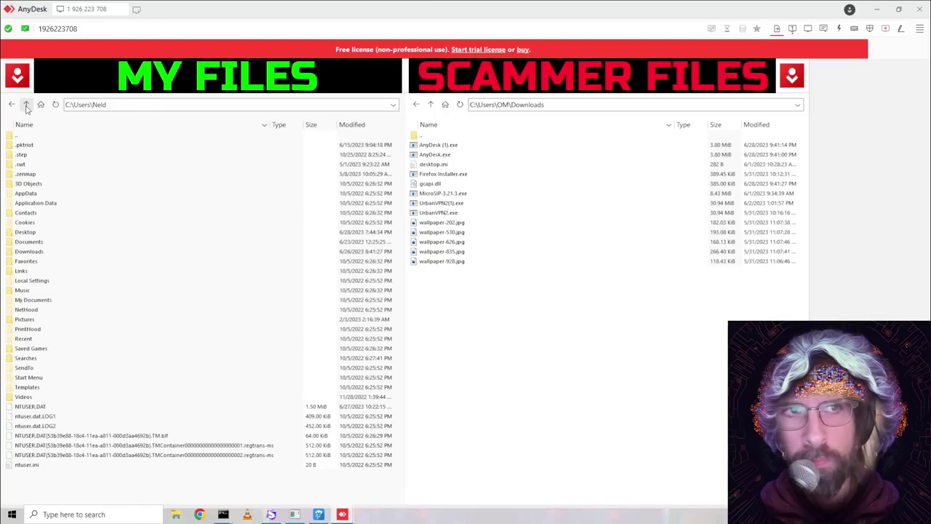
double_click(27, 252)
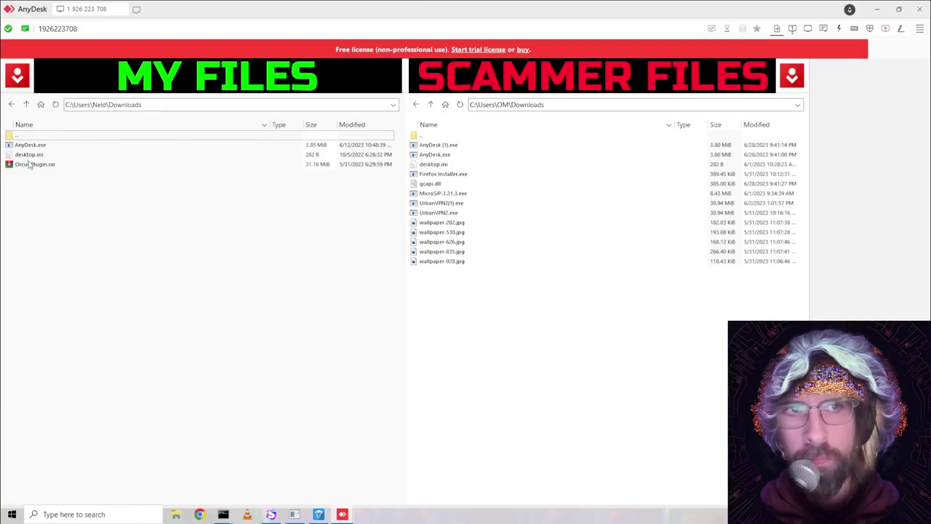
left_click(30, 107)
double_click(32, 234)
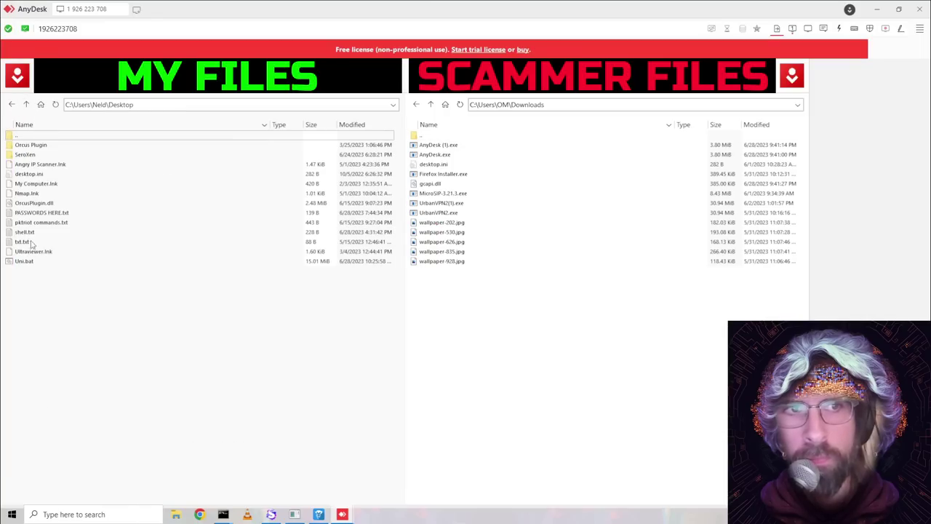
left_click(32, 262)
right_click(31, 262)
left_click(58, 280)
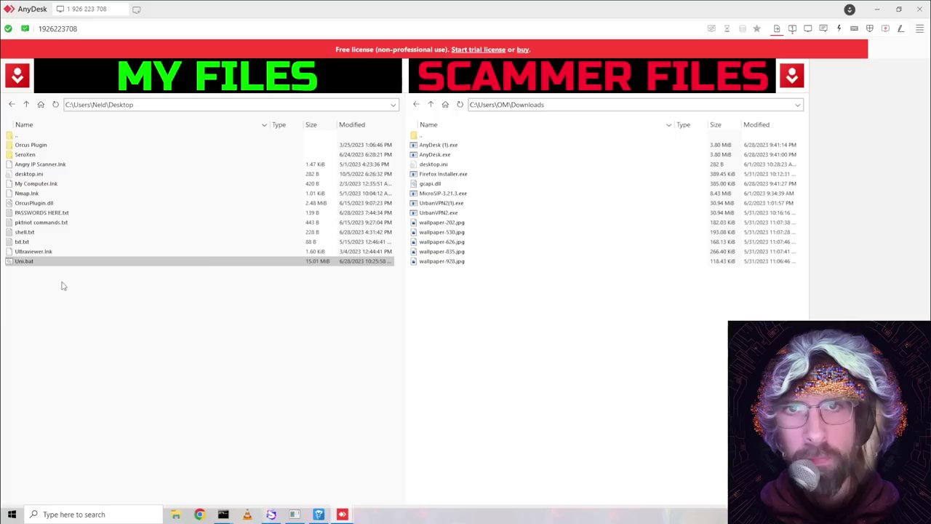
Step: Extend the remote Downloads folder path with \Uni.bat to form the uploaded file's full path
left_click(586, 106)
type("\\Uni")
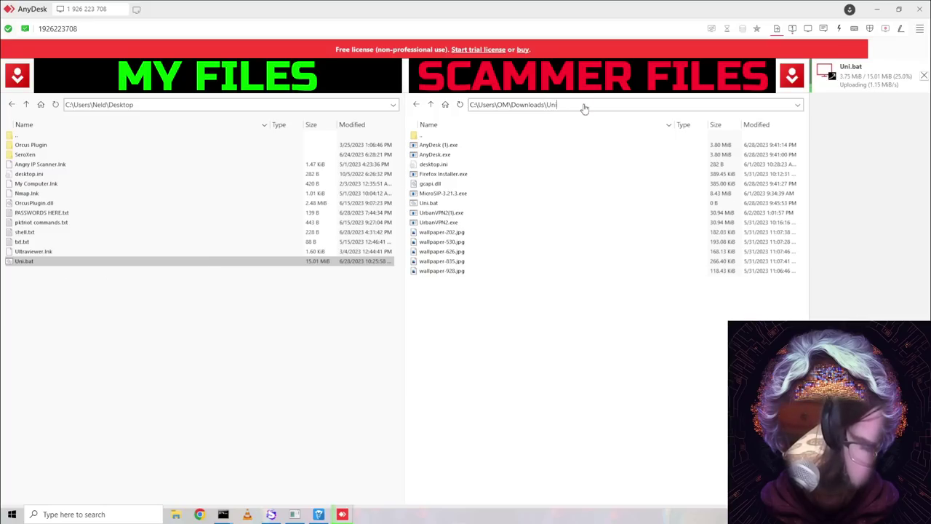
type(".bat")
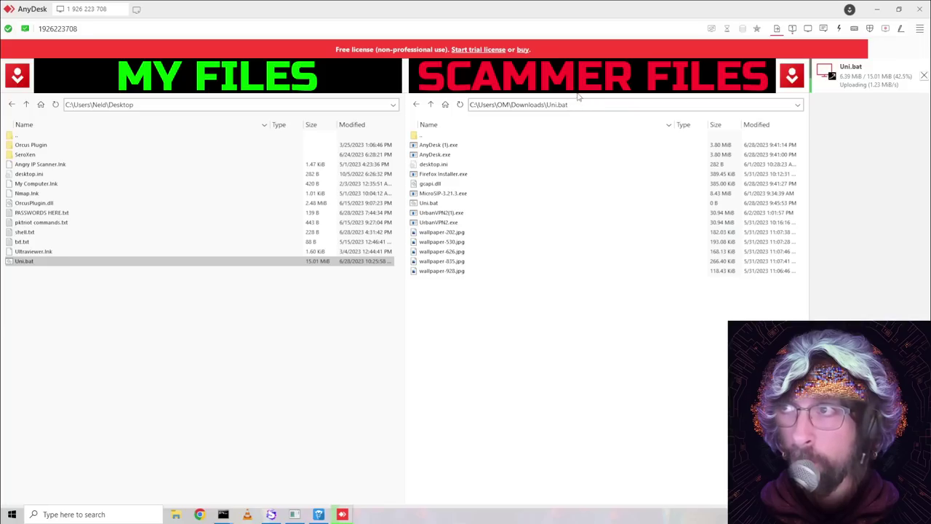
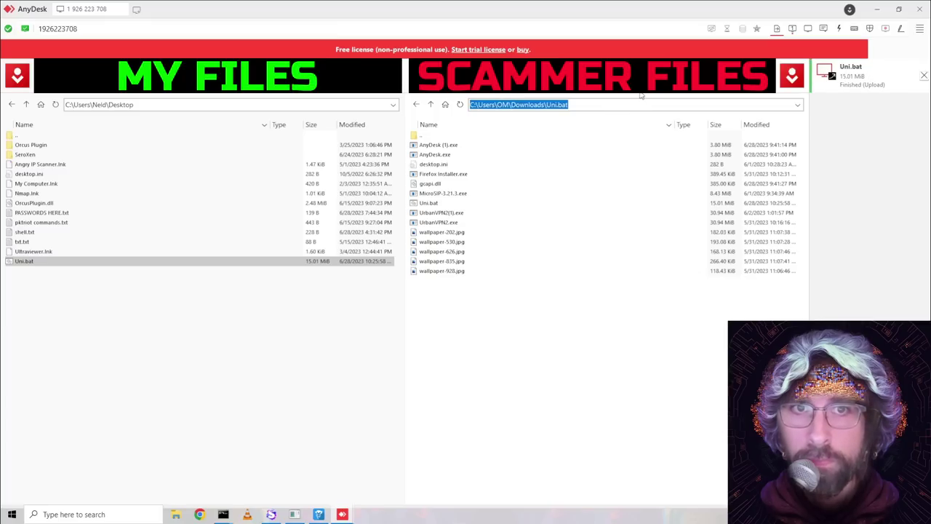
Step: Switch to the remote screen view, run Uni.bat from the remote Downloads folder, and minimize that folder's window
left_click(792, 28)
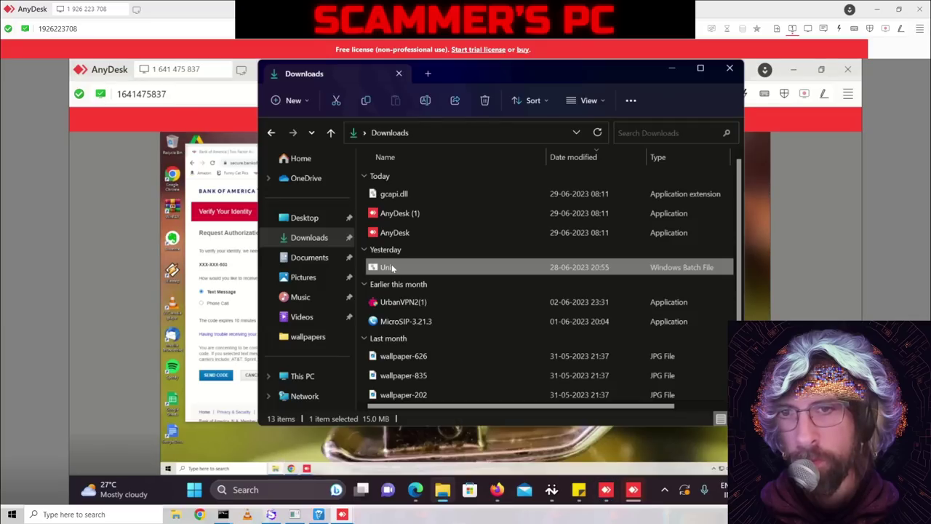
double_click(391, 268)
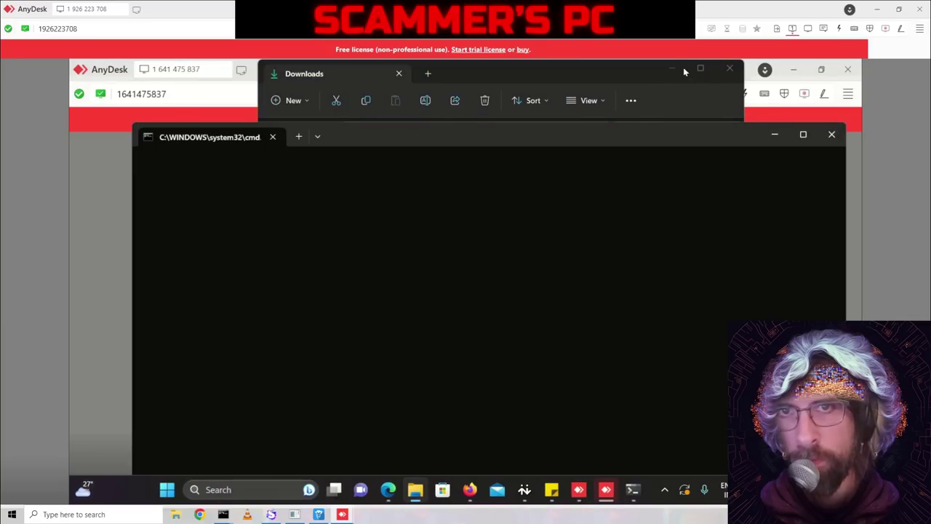
left_click(675, 69)
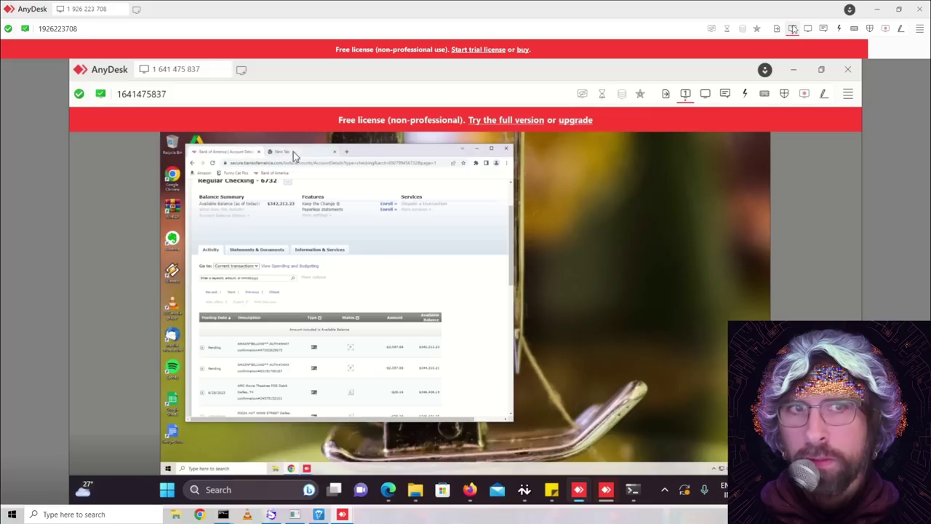
Step: Open the bookmarked Amazon site in the nested session's new browser tab, view its account options, and minimize the browser
left_click(293, 151)
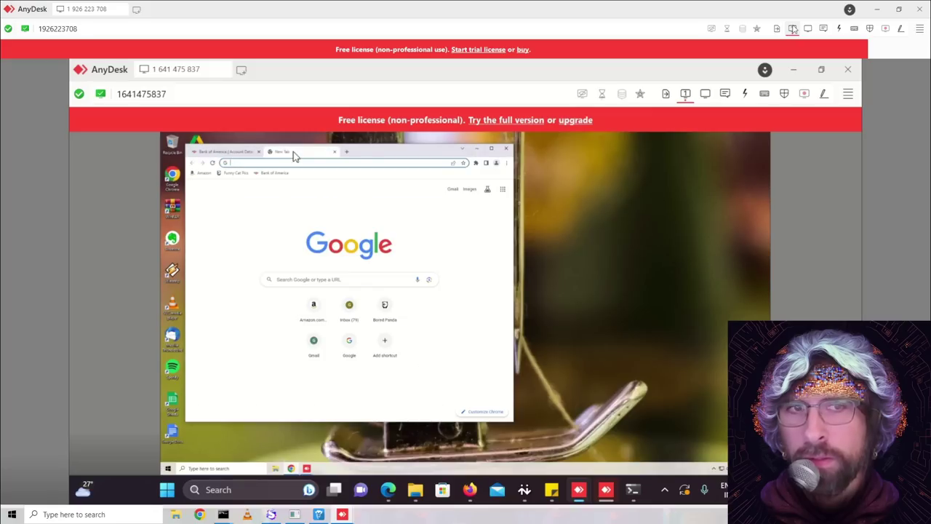
left_click(204, 175)
mouse_move(434, 189)
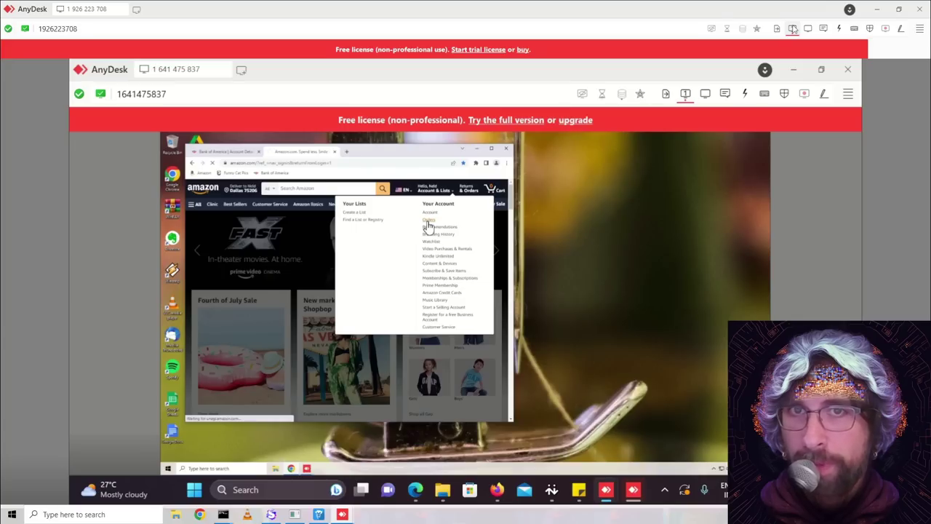
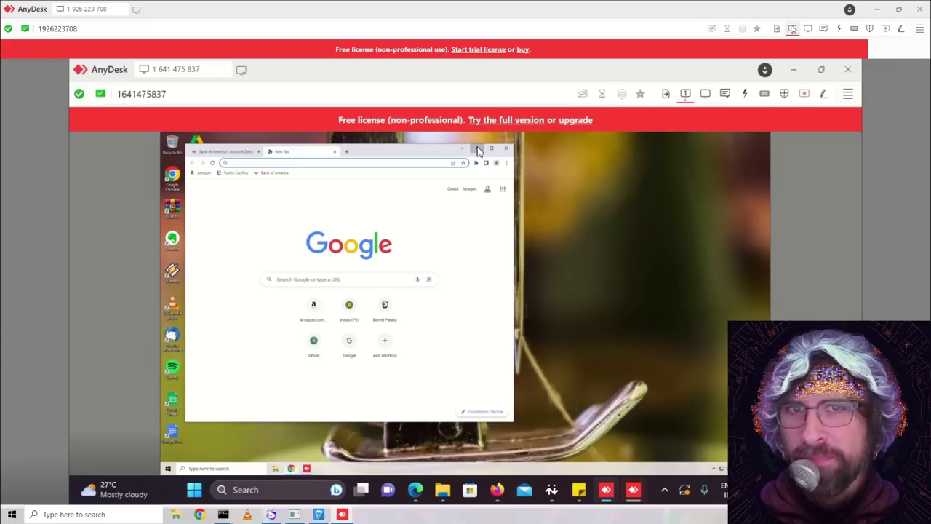
left_click(477, 149)
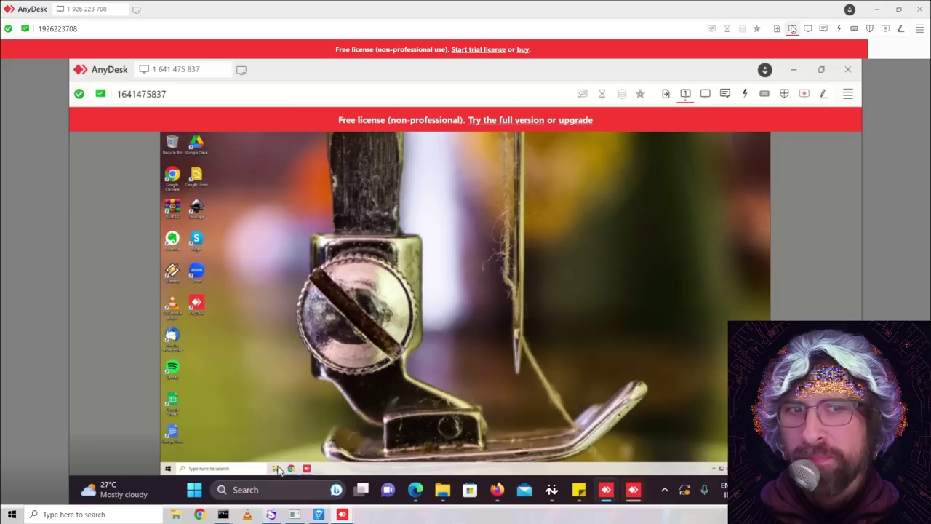